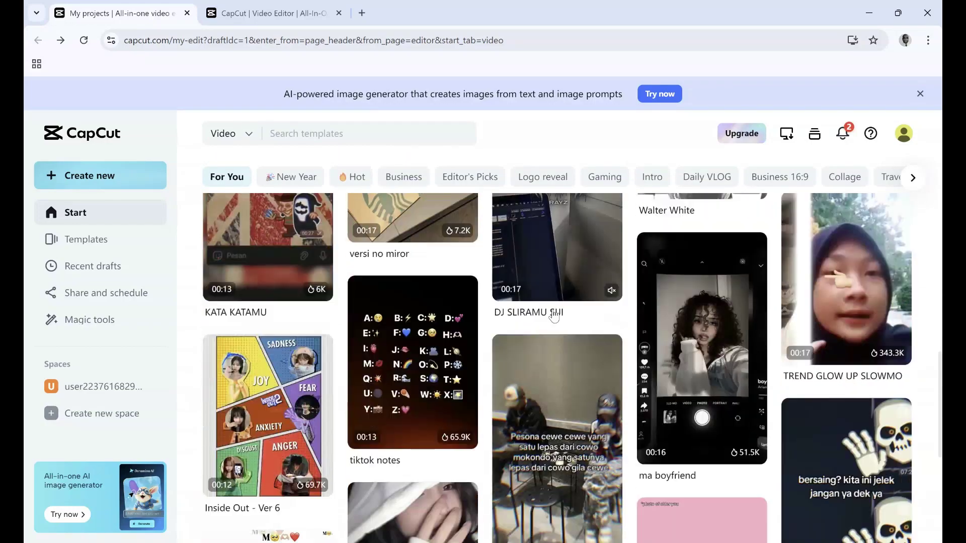
scroll(554, 316, "down", 6)
scroll(554, 315, "up", 7)
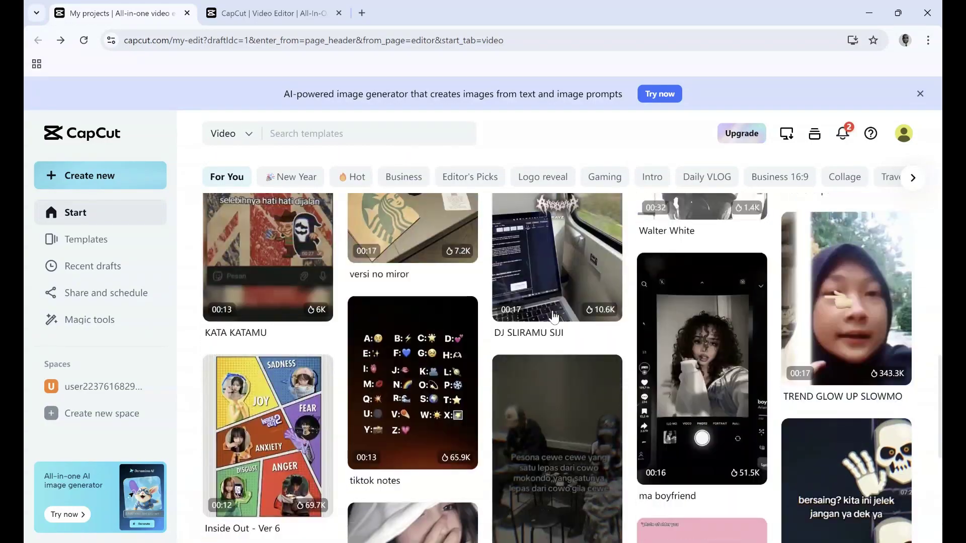
scroll(554, 315, "up", 5)
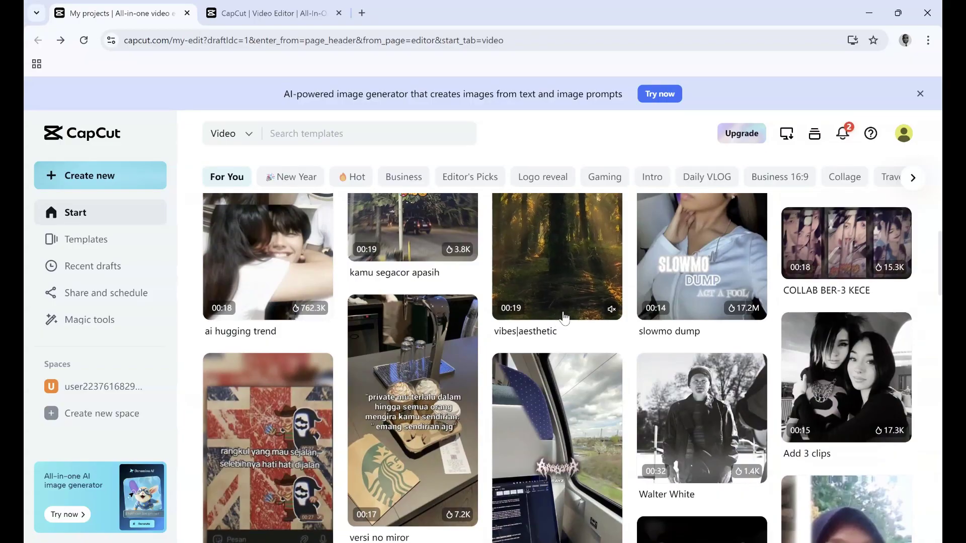
scroll(565, 317, "up", 3)
scroll(564, 317, "down", 3)
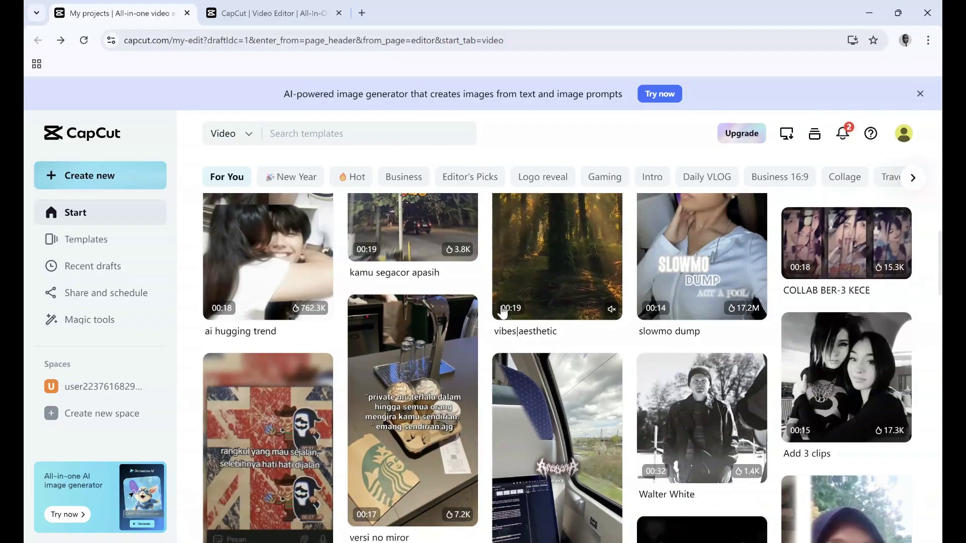
scroll(515, 352, "down", 1)
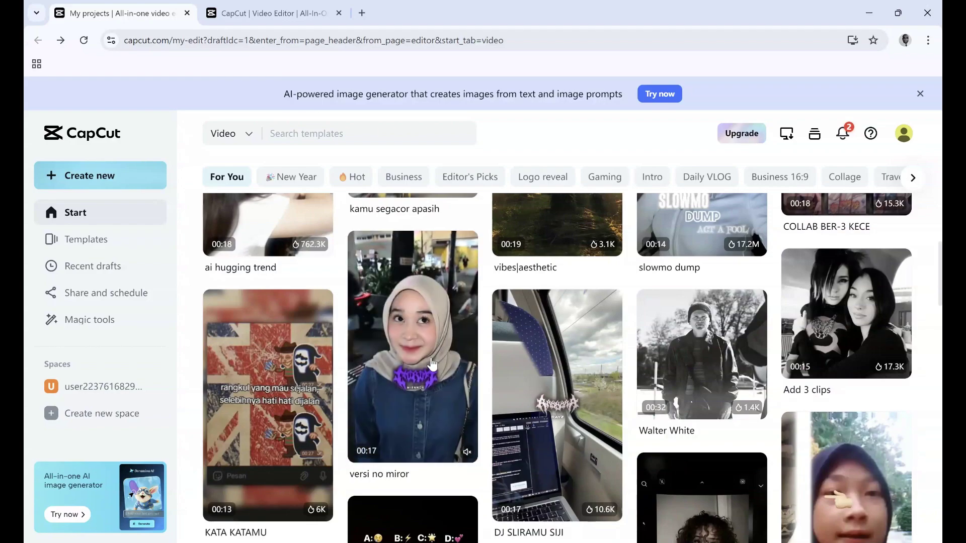
left_click(88, 395)
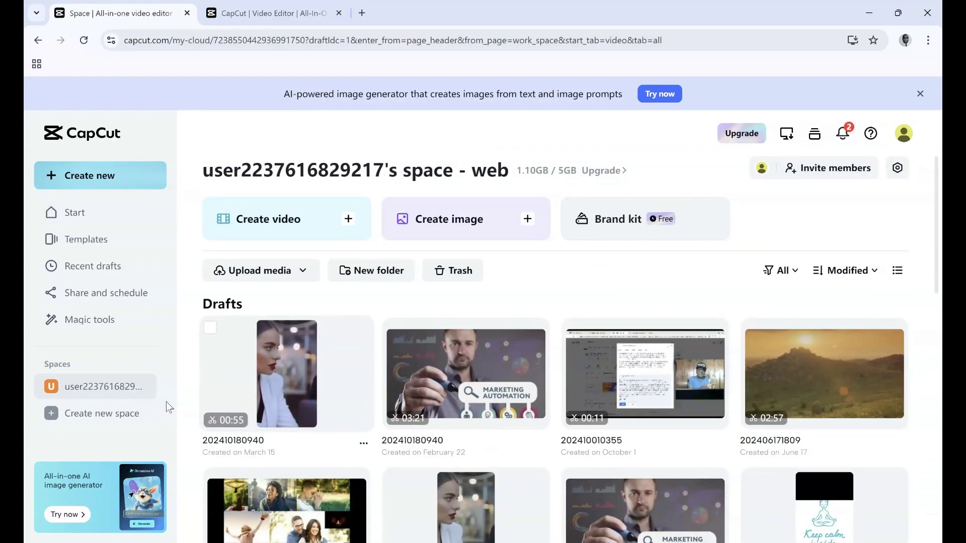
left_click(288, 375)
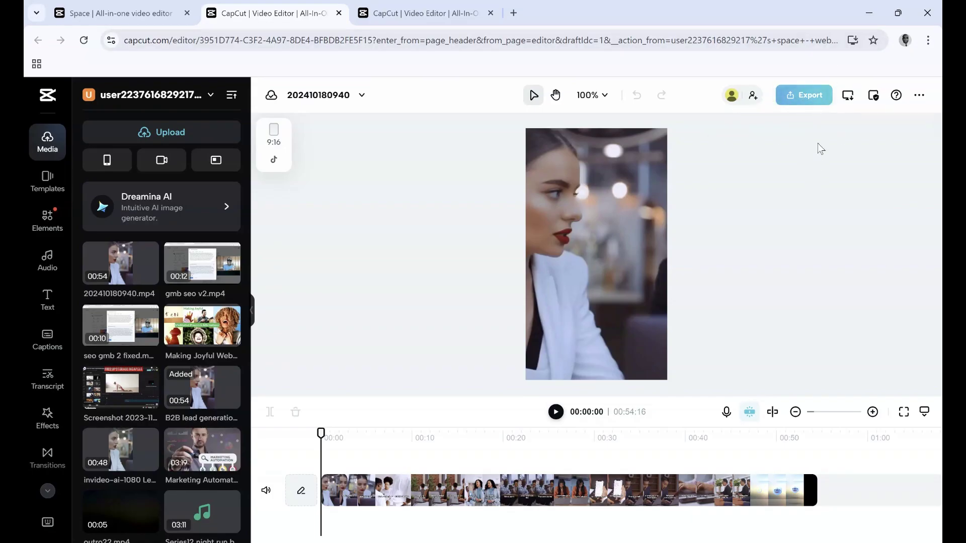
Show the draft's export options, including the extra Download GIF option
left_click(811, 97)
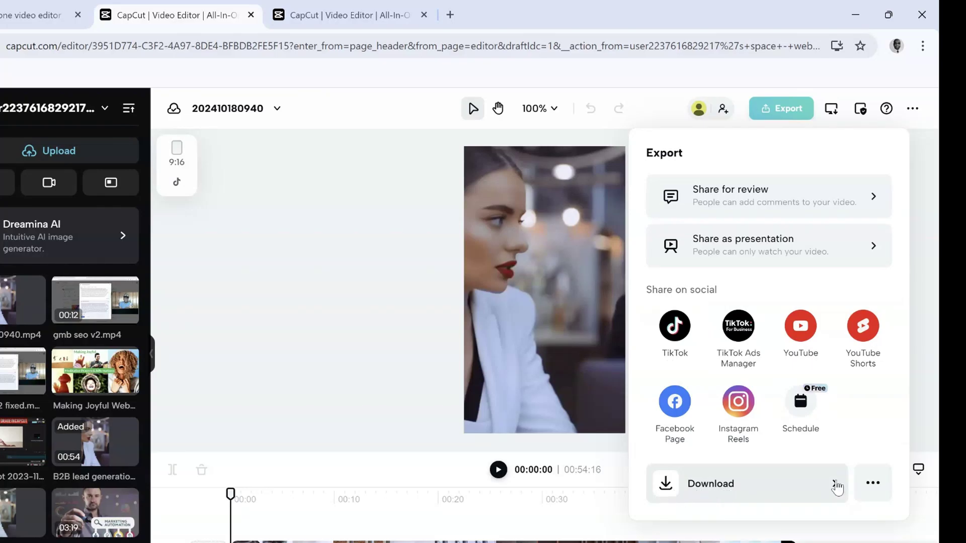
left_click(877, 485)
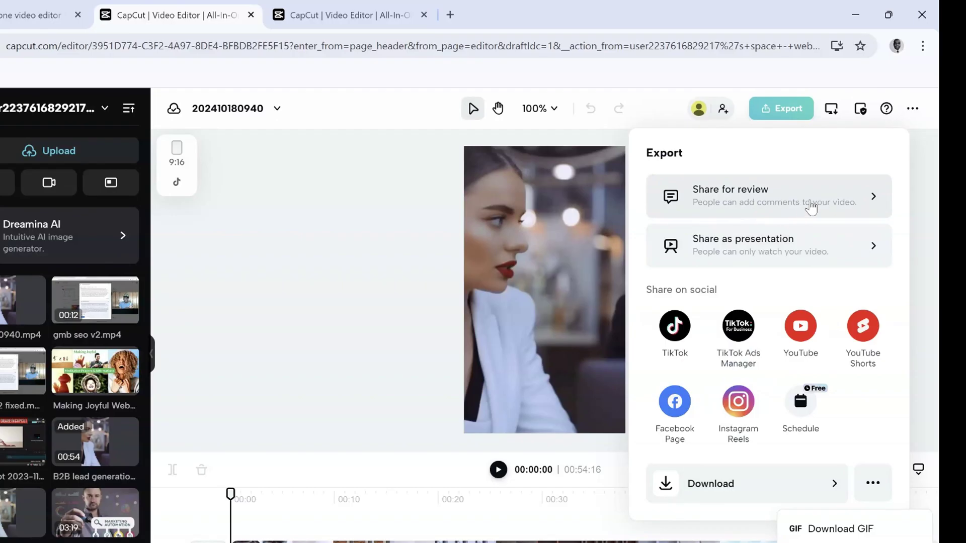
Export the draft for review, keeping the default share name and link access set to Everyone
left_click(831, 197)
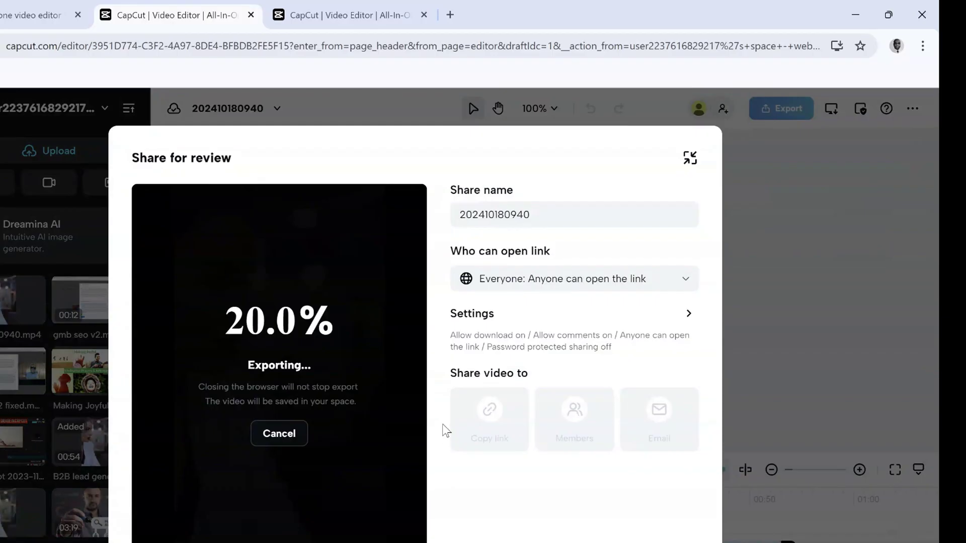
left_click(509, 214)
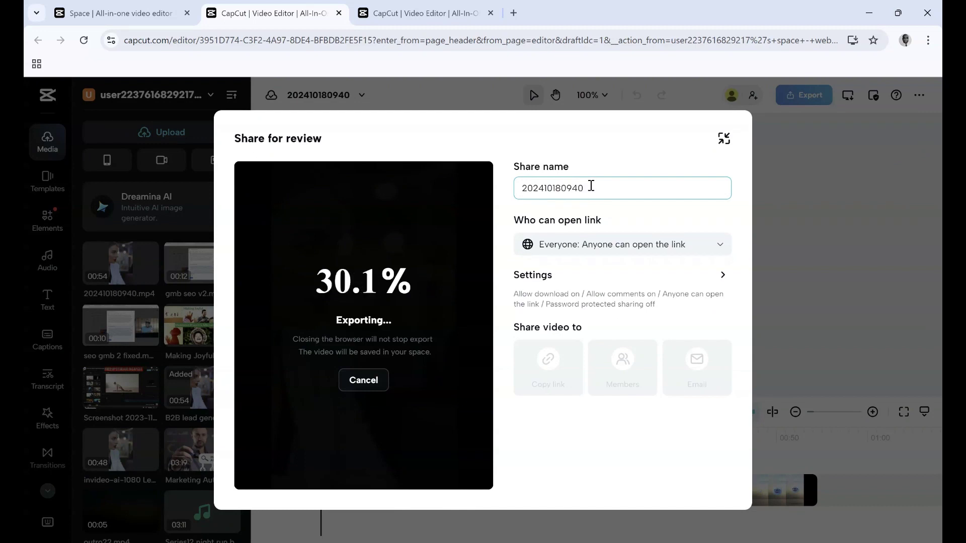
left_click(481, 333)
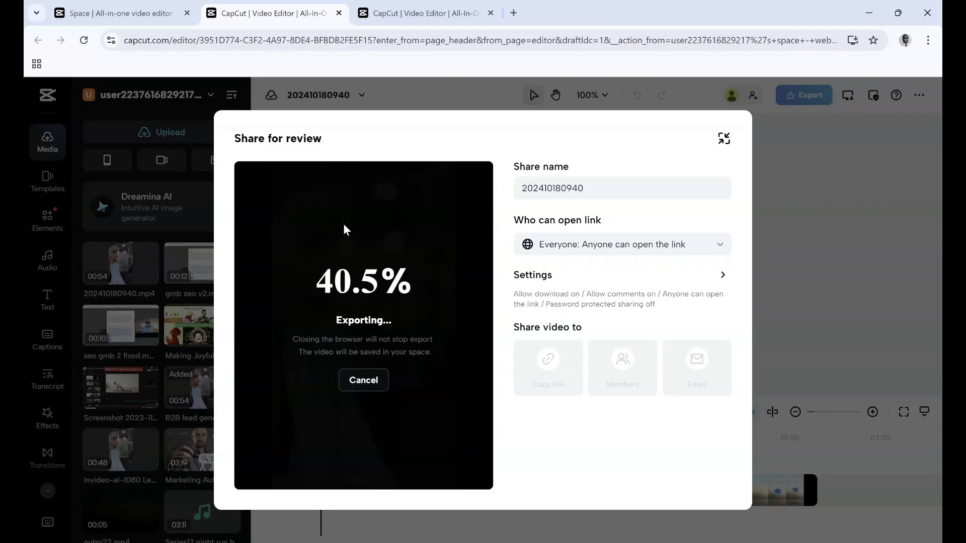
left_click(719, 245)
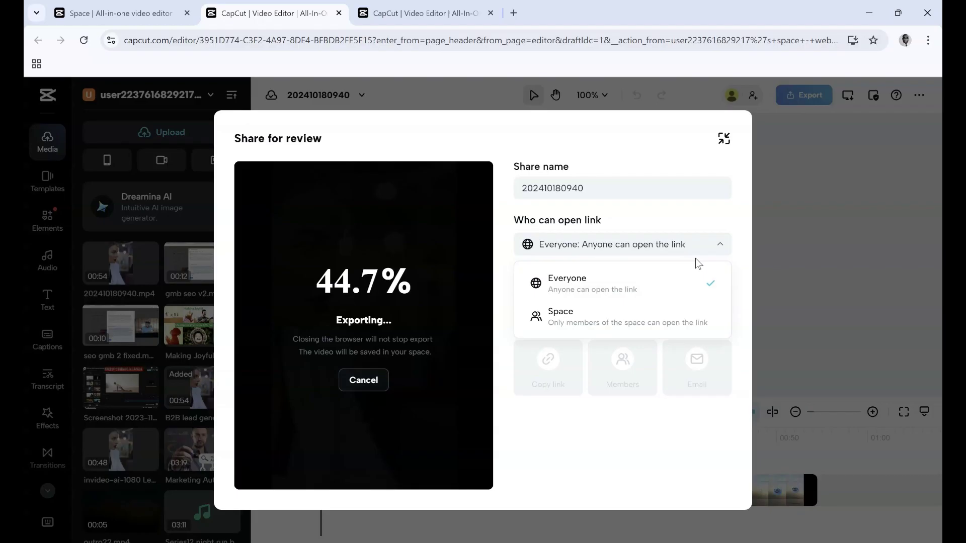
left_click(603, 292)
left_click(688, 245)
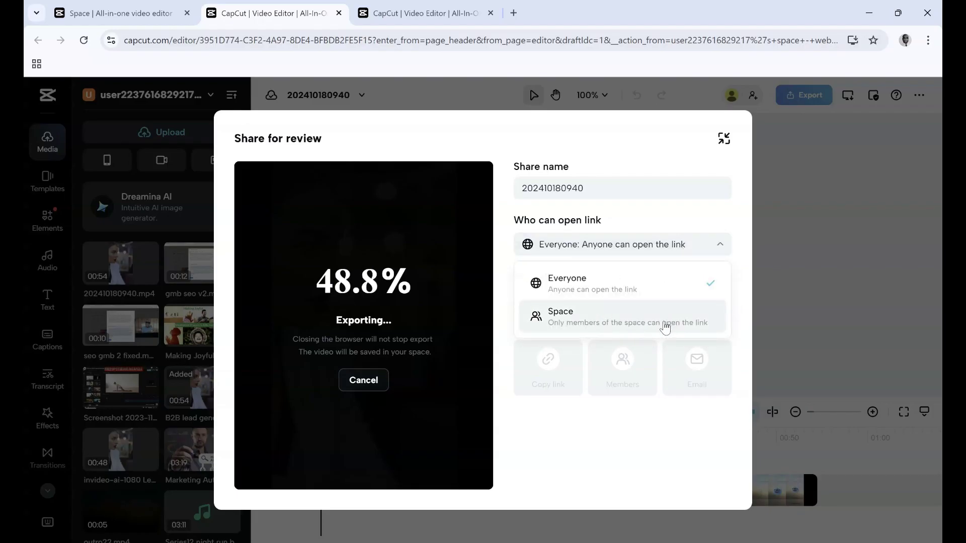
left_click(629, 244)
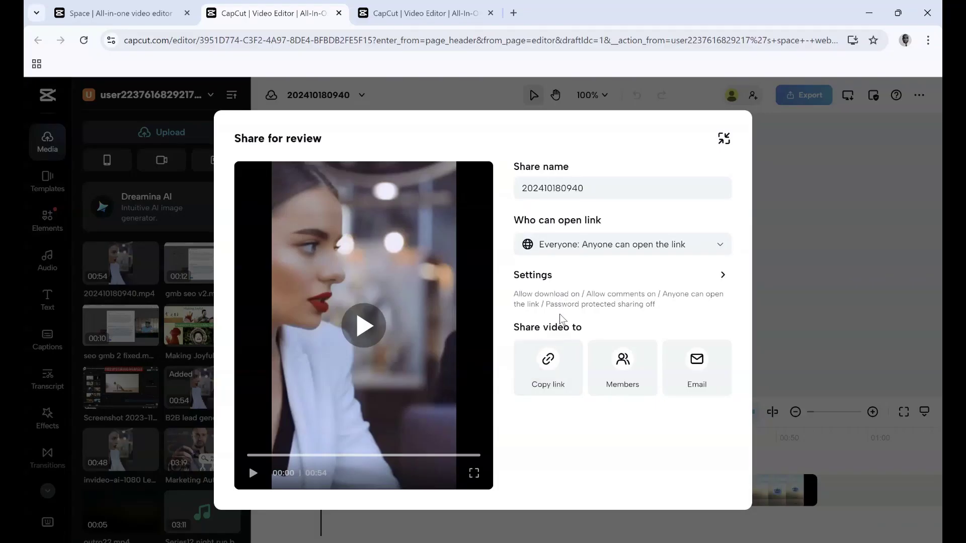
Copy the review link, check Members and Email sharing, then close the Share for review window
left_click(581, 187)
left_click(545, 380)
left_click(637, 383)
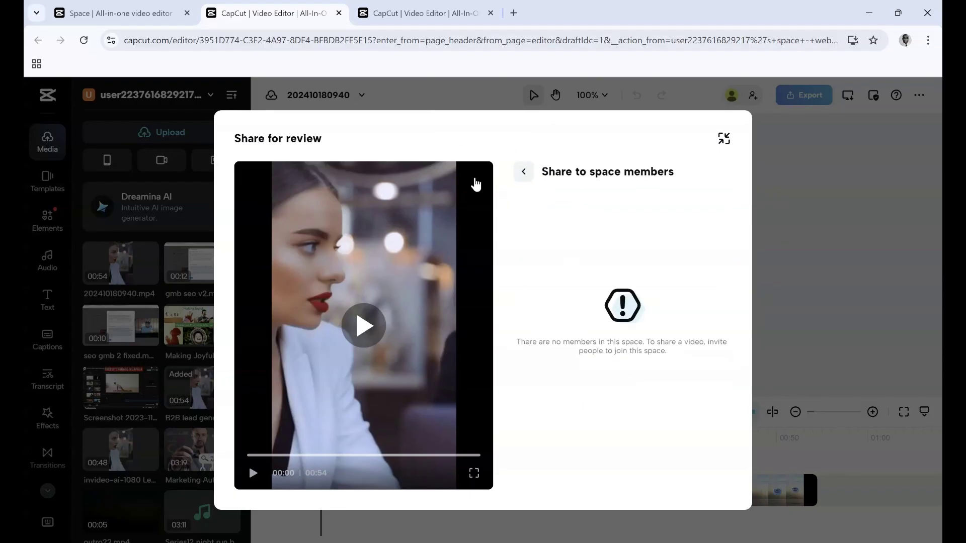
left_click(522, 175)
left_click(697, 377)
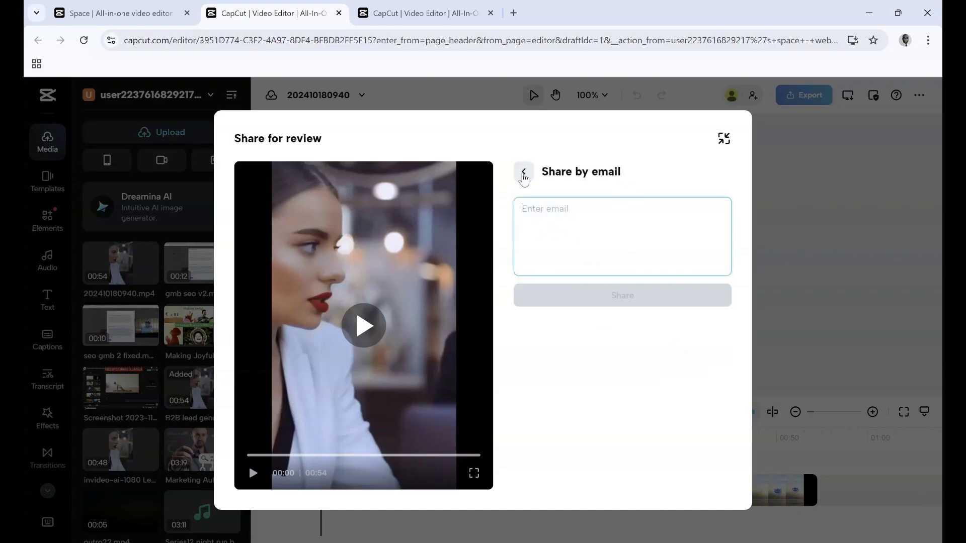
left_click(723, 138)
Confirm 1080p, Recommended quality, 30fps and MP4 in export settings and start the presentation export
left_click(799, 96)
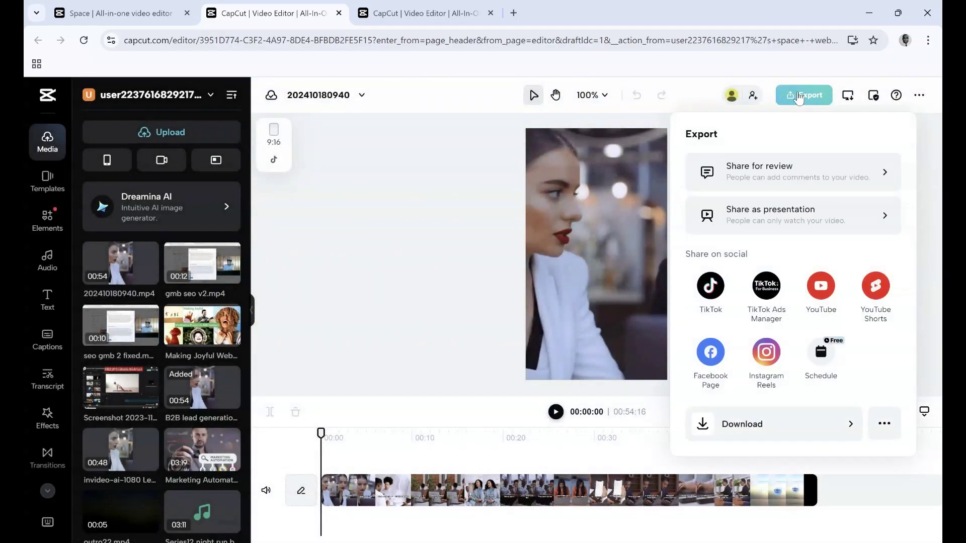
left_click(793, 216)
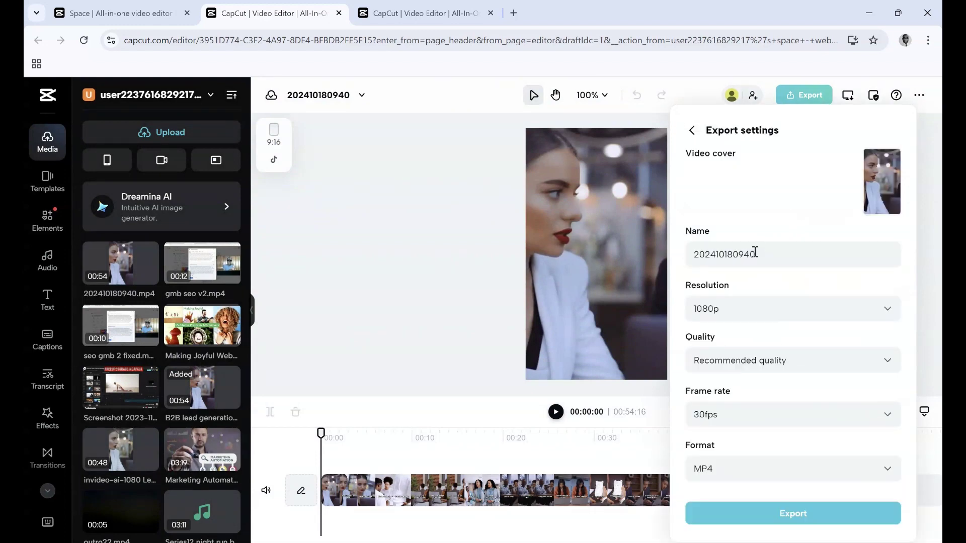
left_click(774, 261)
left_click(881, 310)
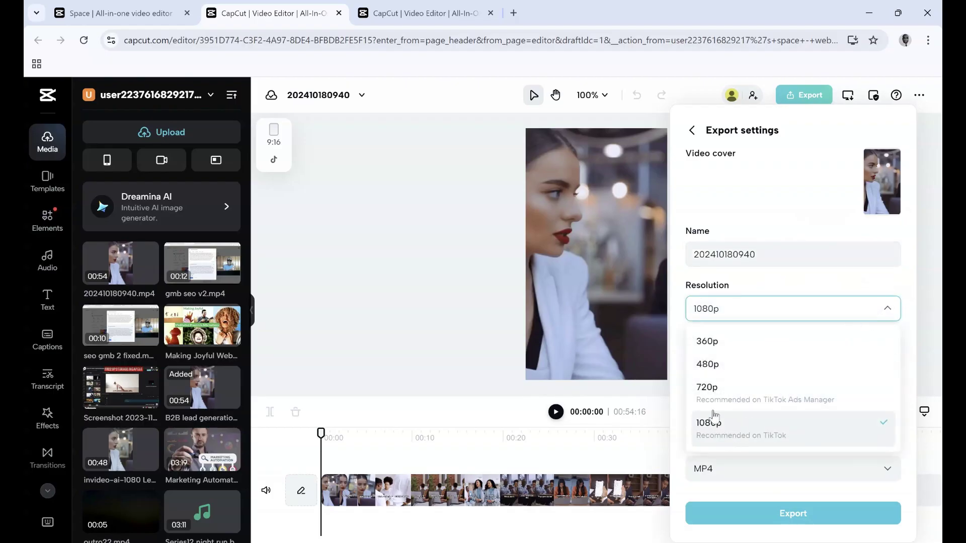
left_click(872, 286)
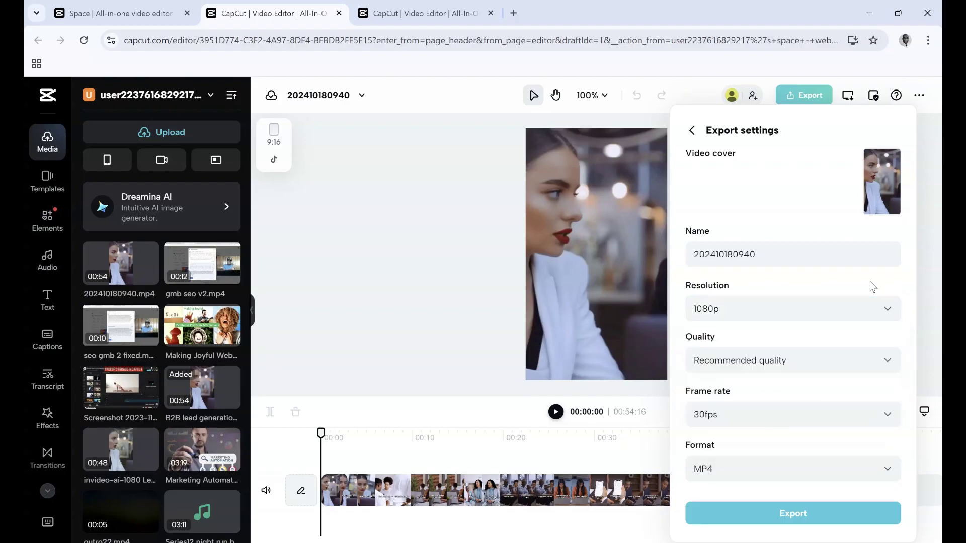
left_click(817, 372)
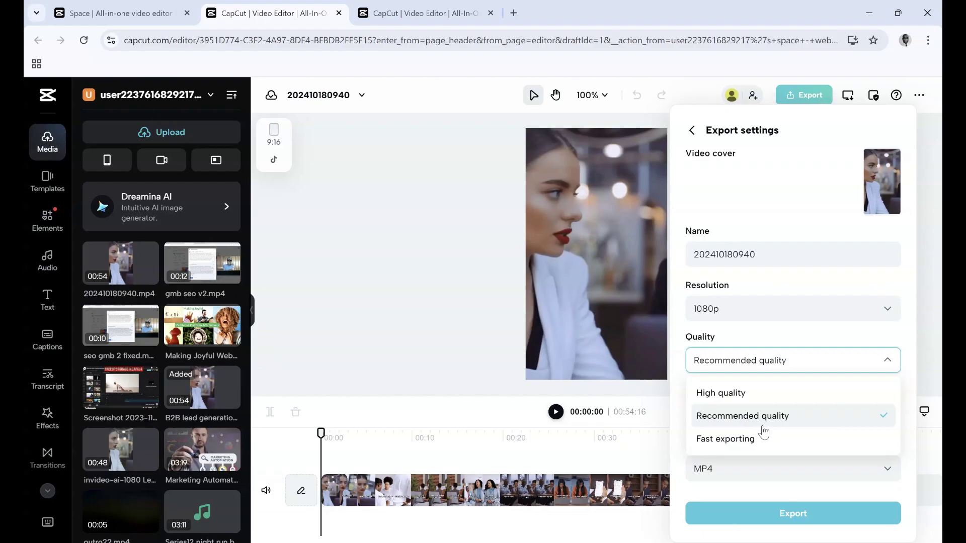
left_click(794, 343)
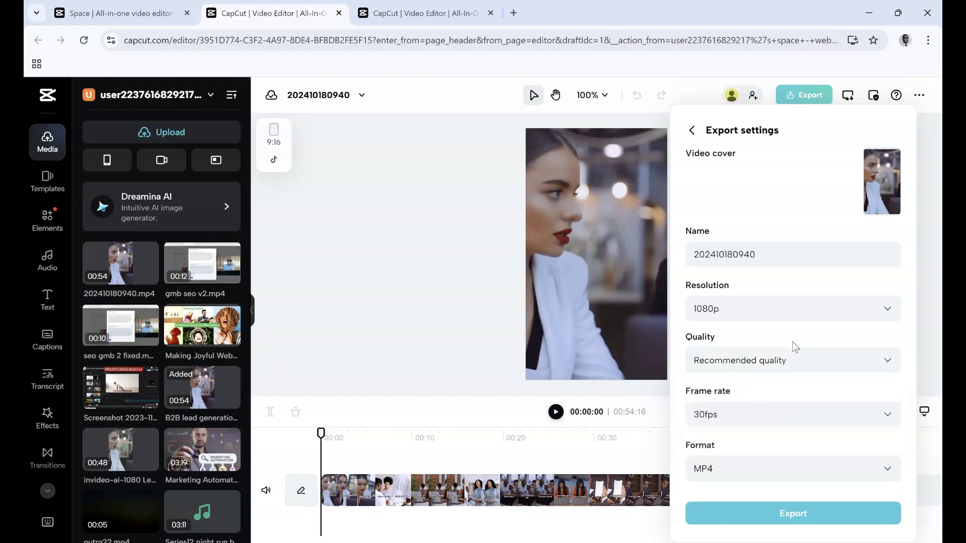
left_click(831, 415)
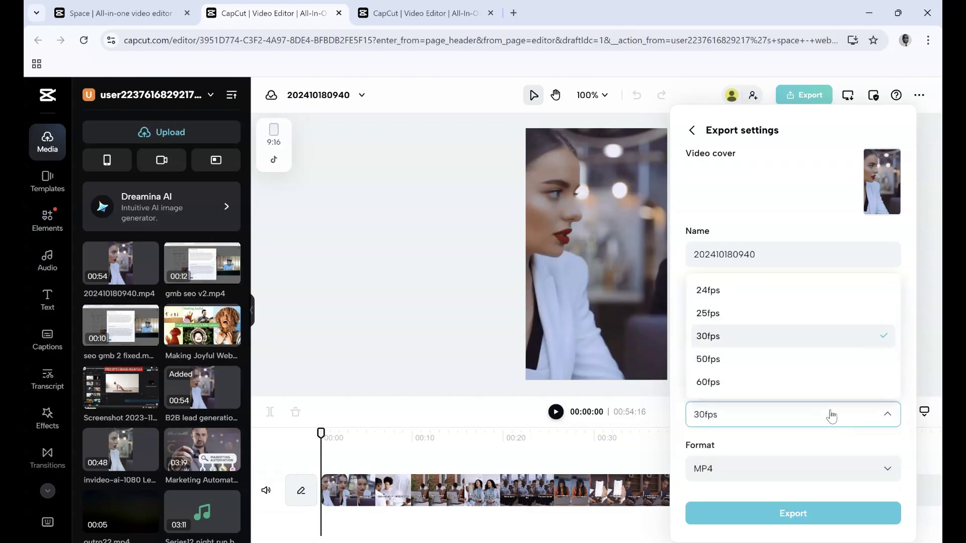
left_click(815, 472)
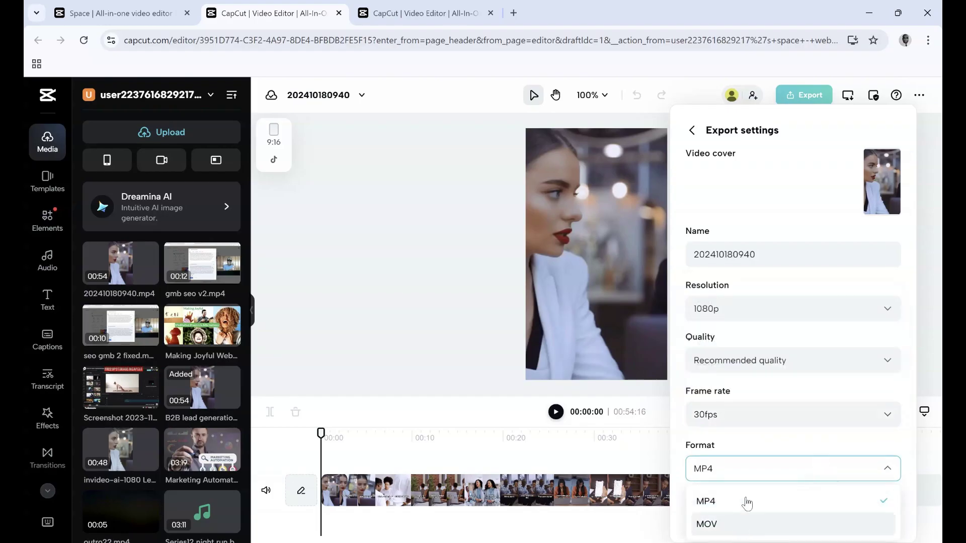
left_click(762, 215)
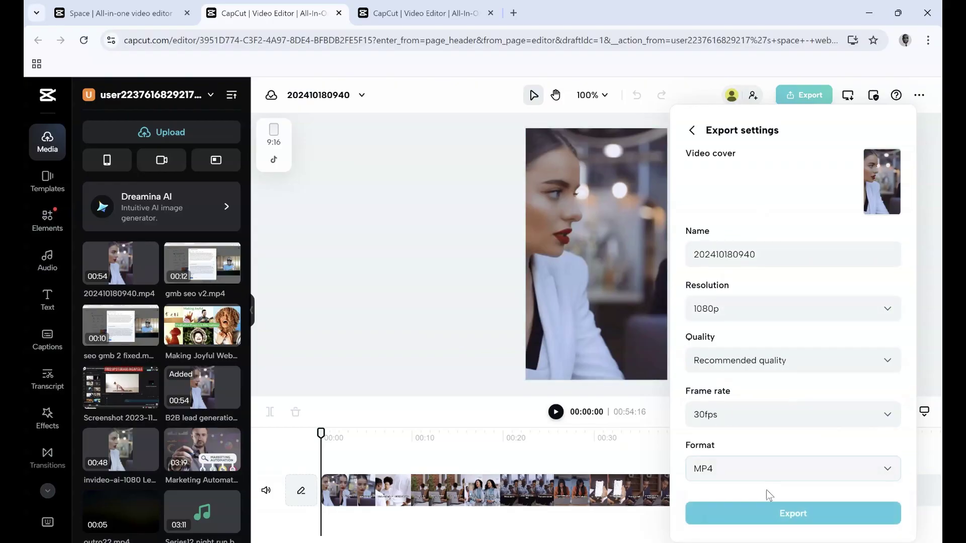
left_click(773, 515)
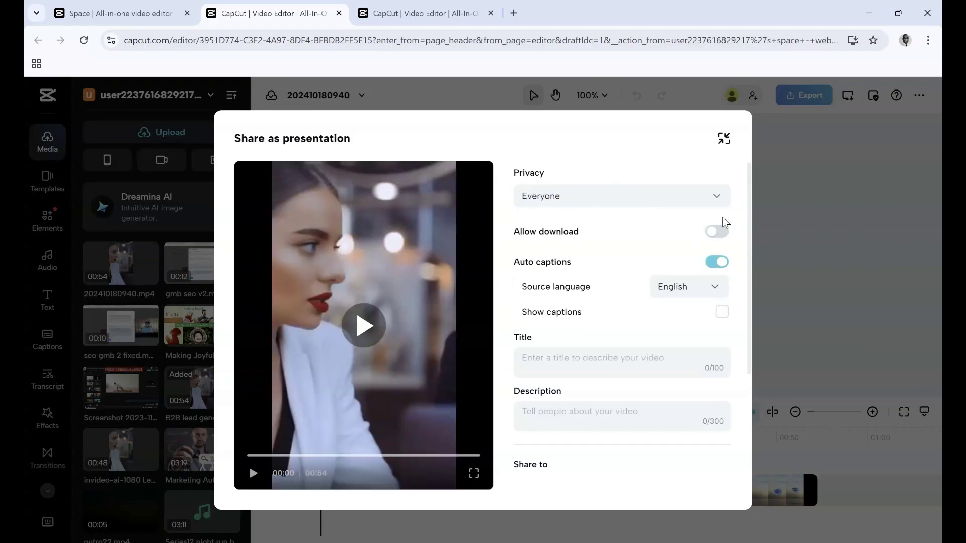
Keep privacy on Everyone, allow downloads, keep English as caption language, and show captions
left_click(712, 196)
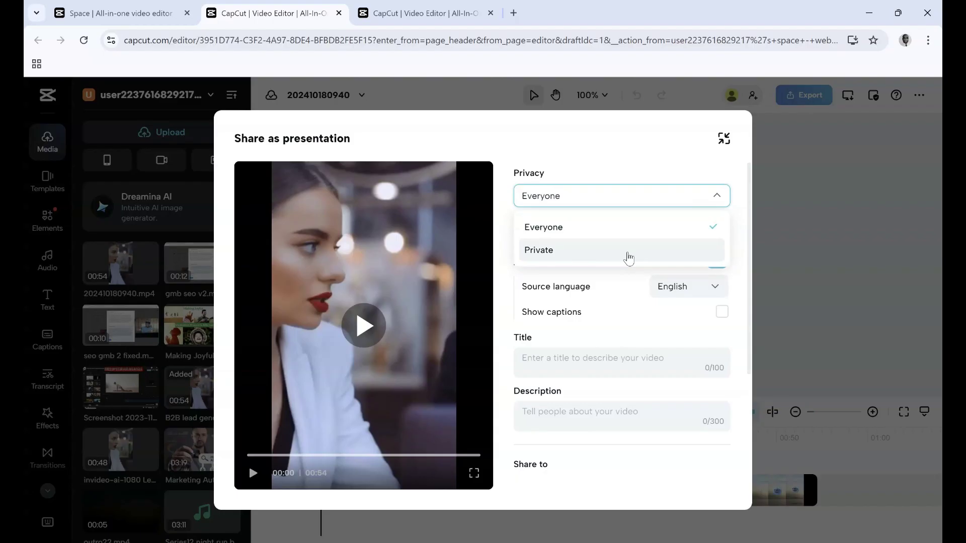
left_click(614, 162)
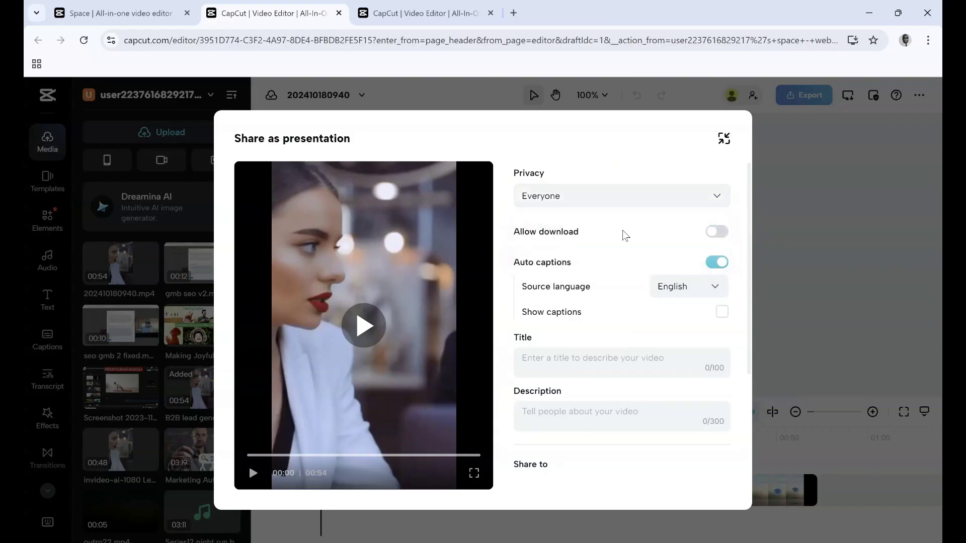
left_click(723, 239)
left_click(715, 286)
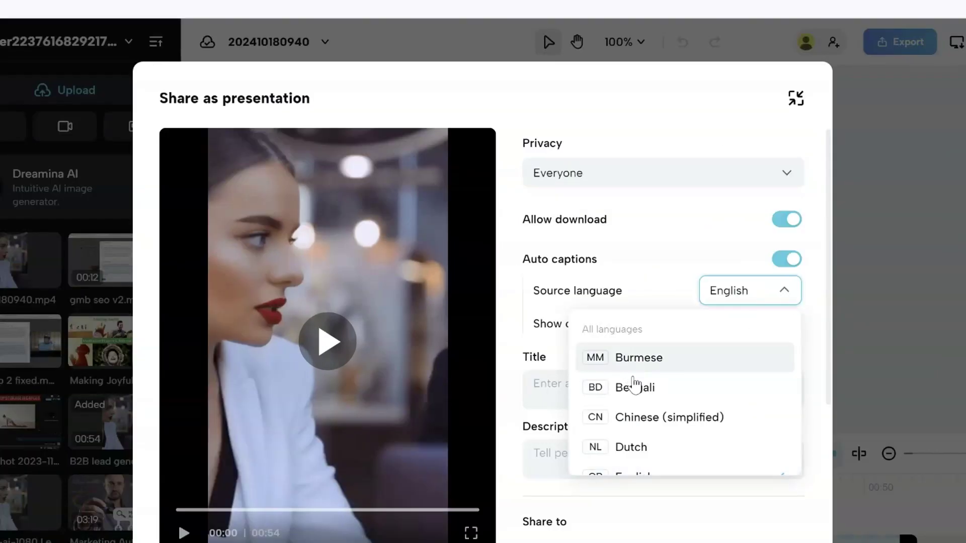
scroll(637, 386, "down", 3)
scroll(639, 388, "up", 3)
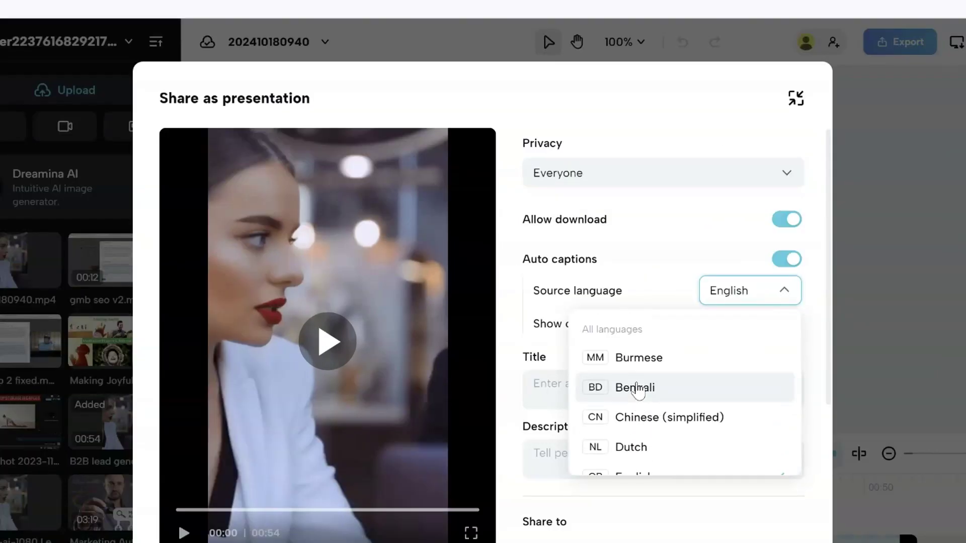
left_click(668, 259)
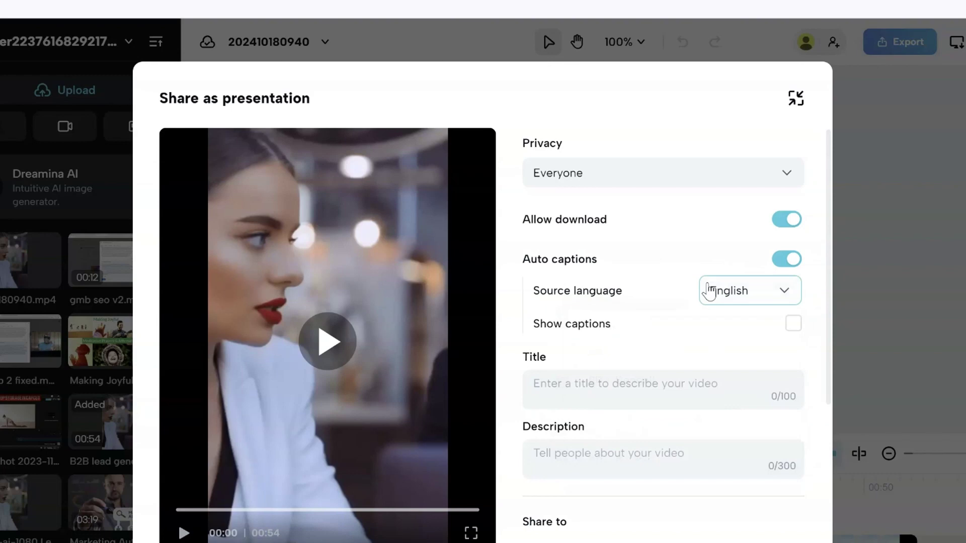
left_click(793, 324)
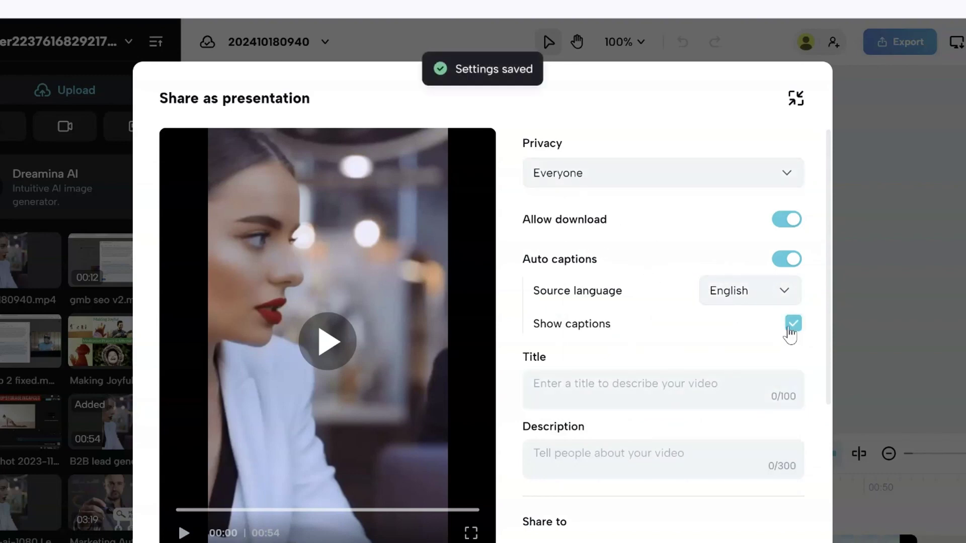
Leave the presentation title and description empty, review the Share to options, and close the window
left_click(675, 395)
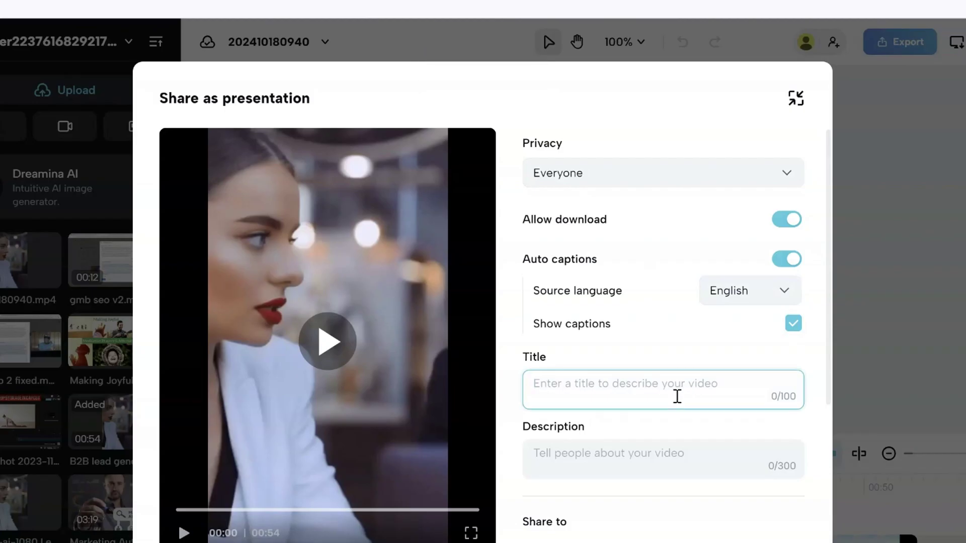
scroll(674, 388, "down", 3)
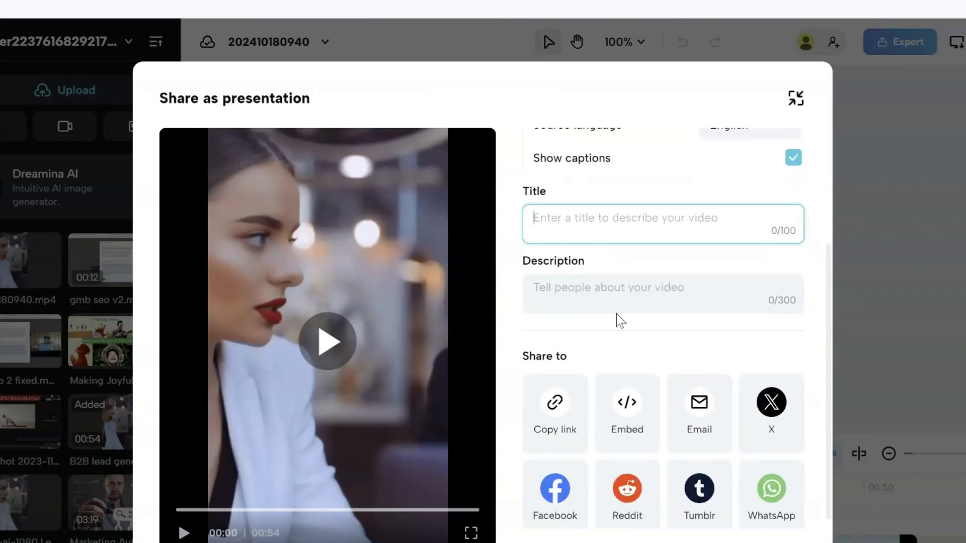
left_click(615, 288)
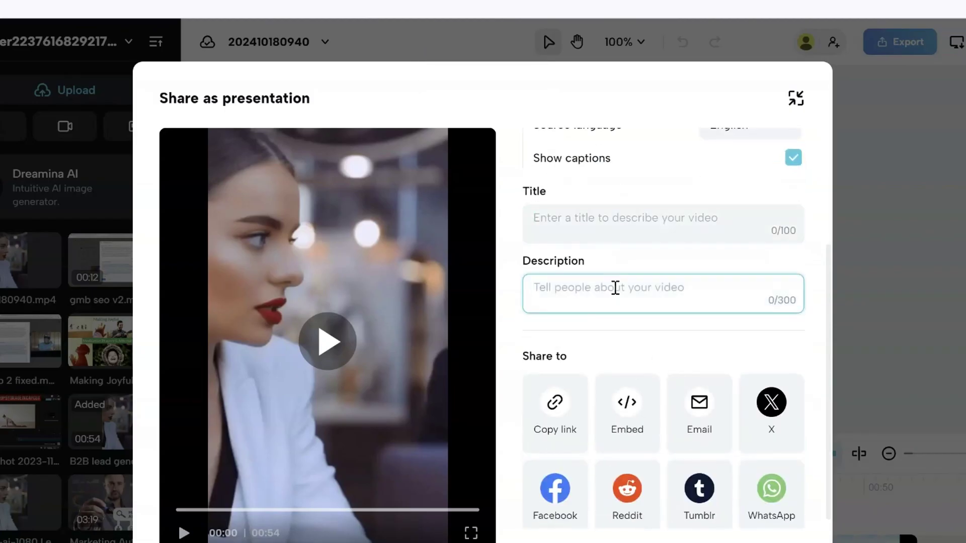
scroll(614, 287, "down", 1)
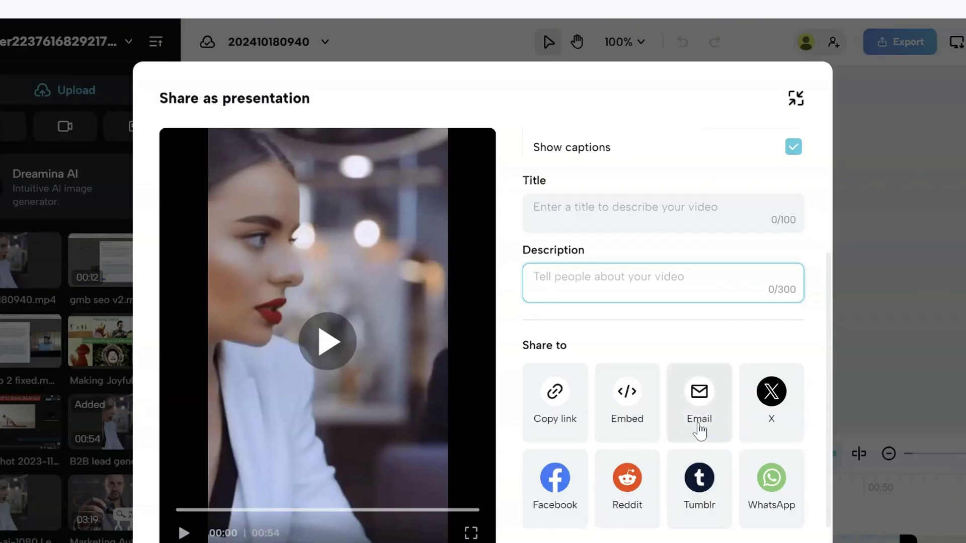
scroll(699, 430, "up", 3)
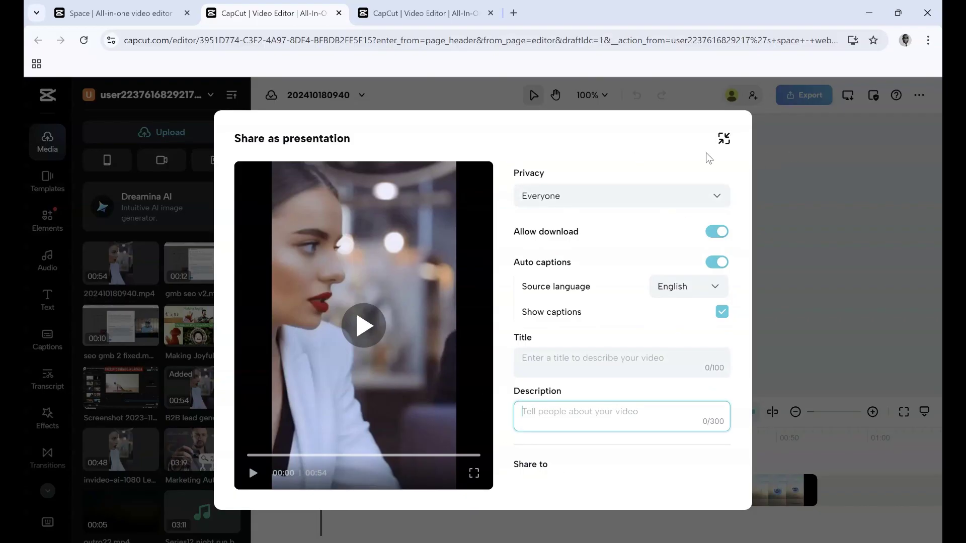
scroll(674, 274, "down", 3)
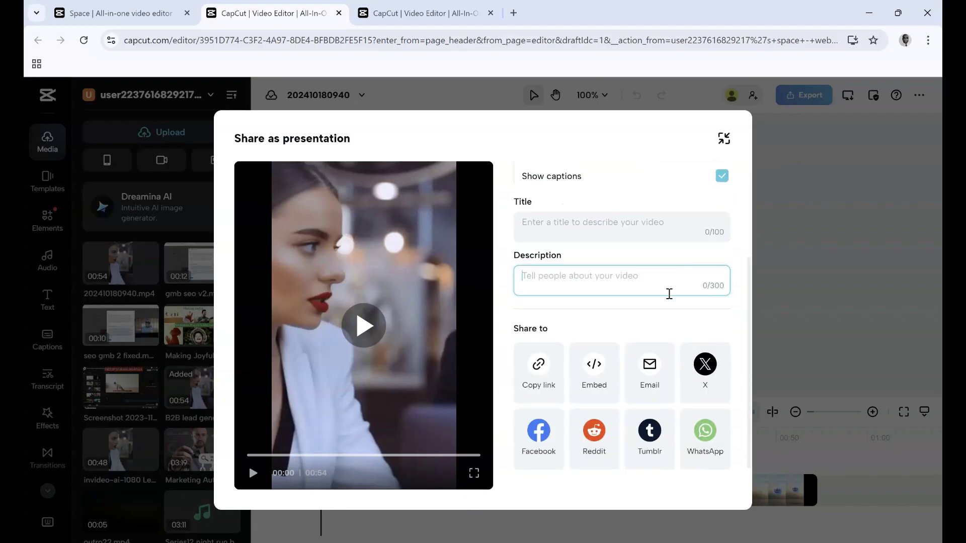
scroll(668, 292, "up", 3)
left_click(723, 140)
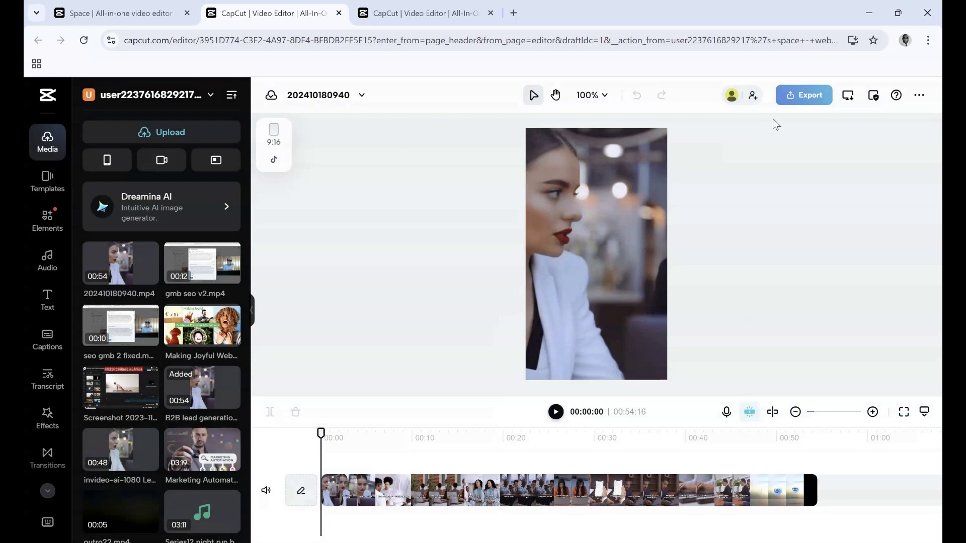
Open the Download export settings and confirm 1080p resolution, Recommended quality and MP4 format
left_click(802, 101)
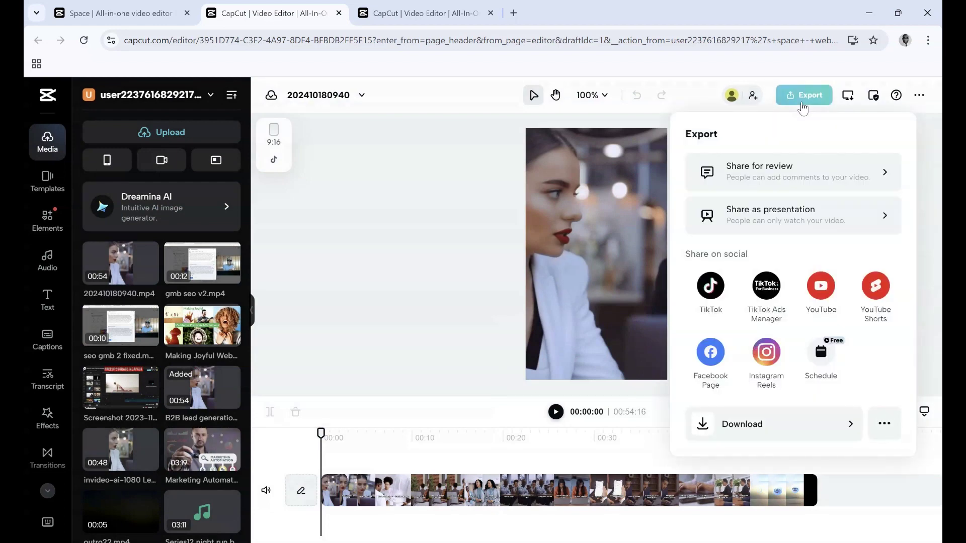
left_click(849, 425)
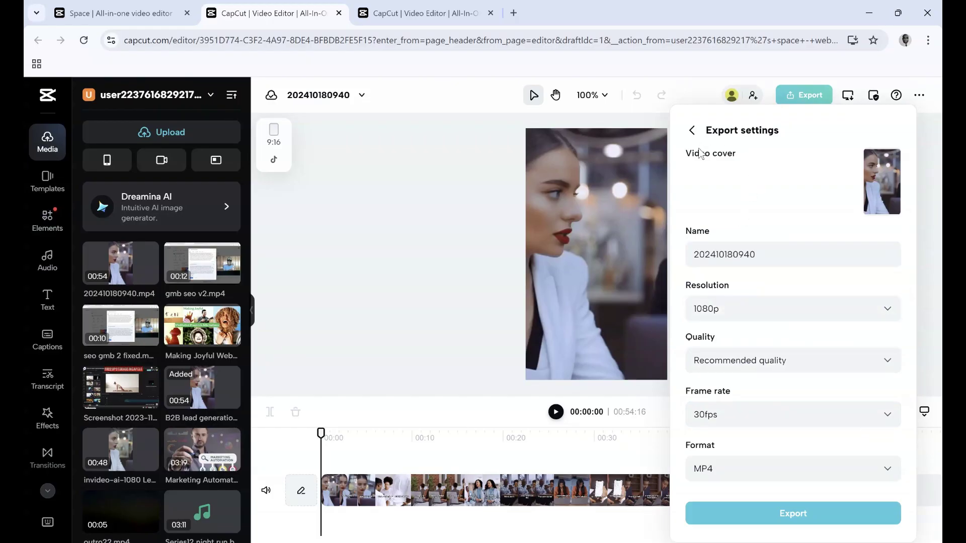
left_click(833, 316)
left_click(813, 289)
left_click(820, 367)
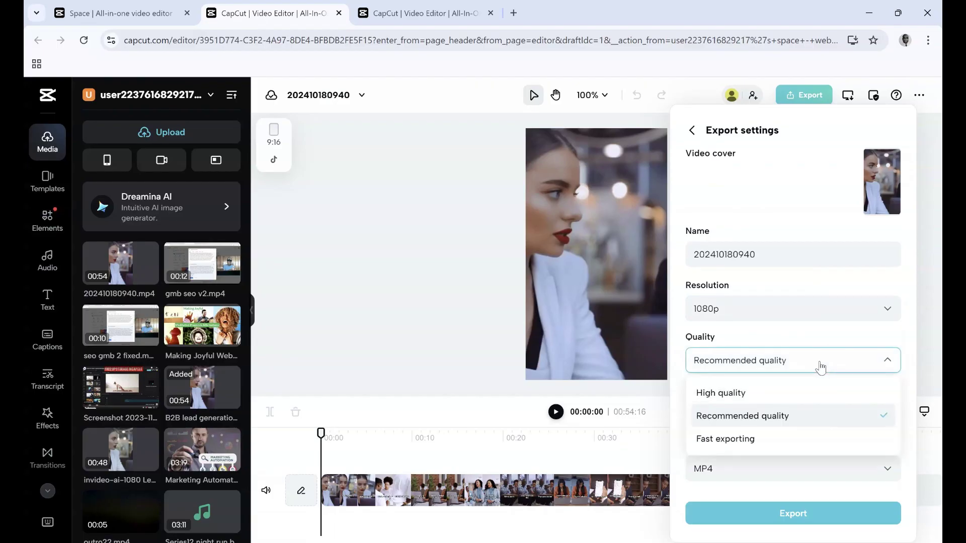
left_click(786, 281)
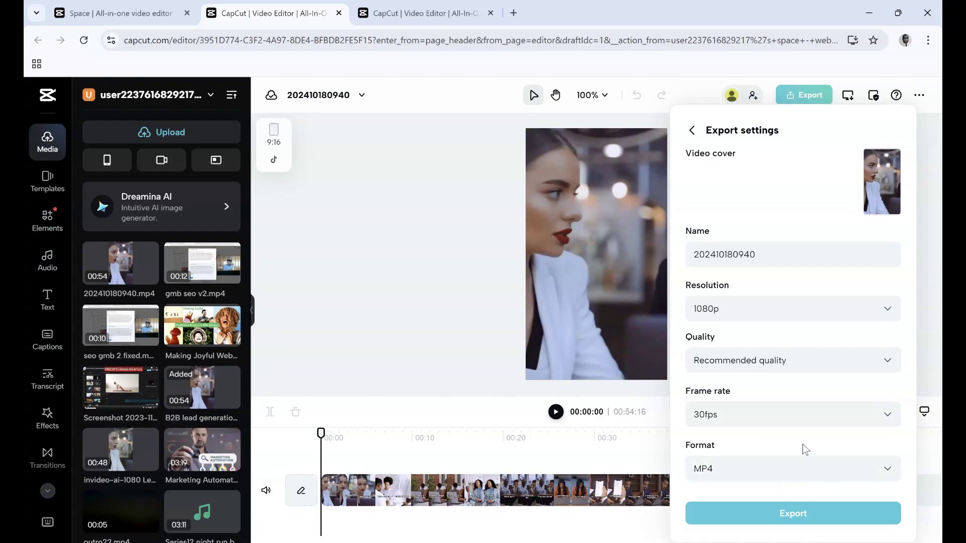
left_click(843, 475)
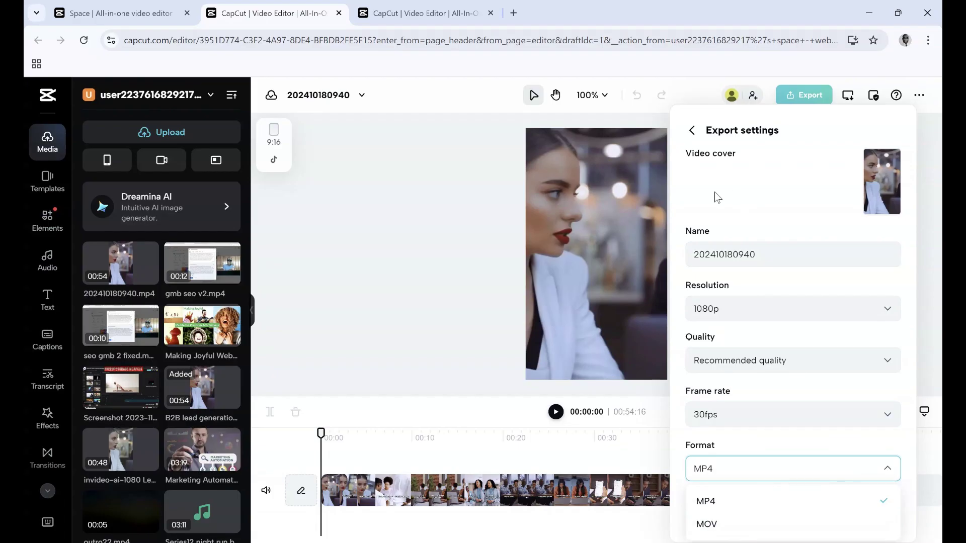
left_click(727, 210)
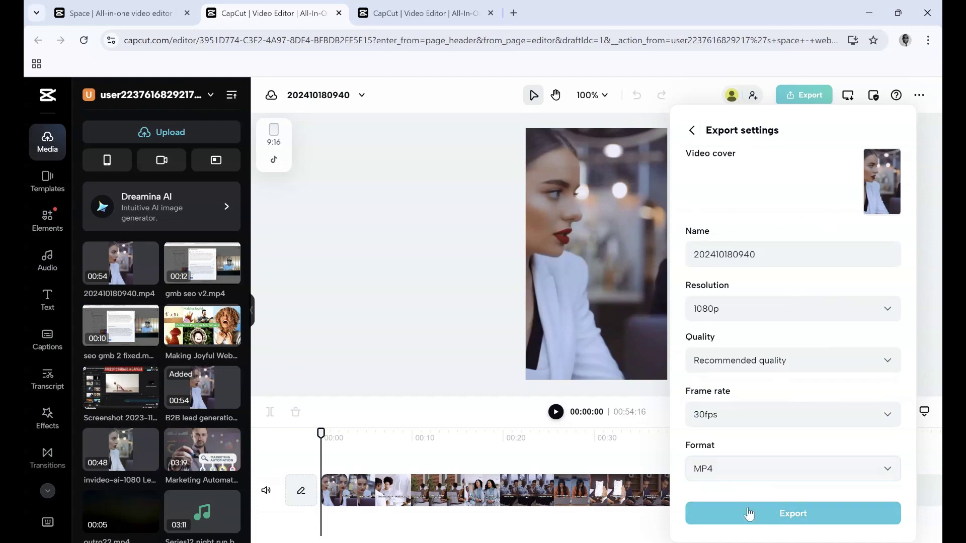
Export the video and download 202410180940.mp4 to the computer
left_click(777, 518)
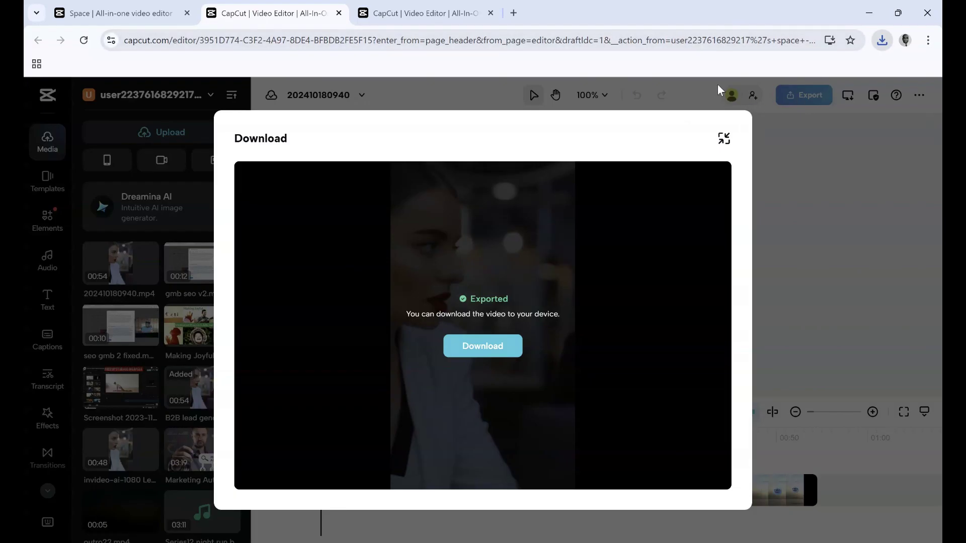
left_click(478, 346)
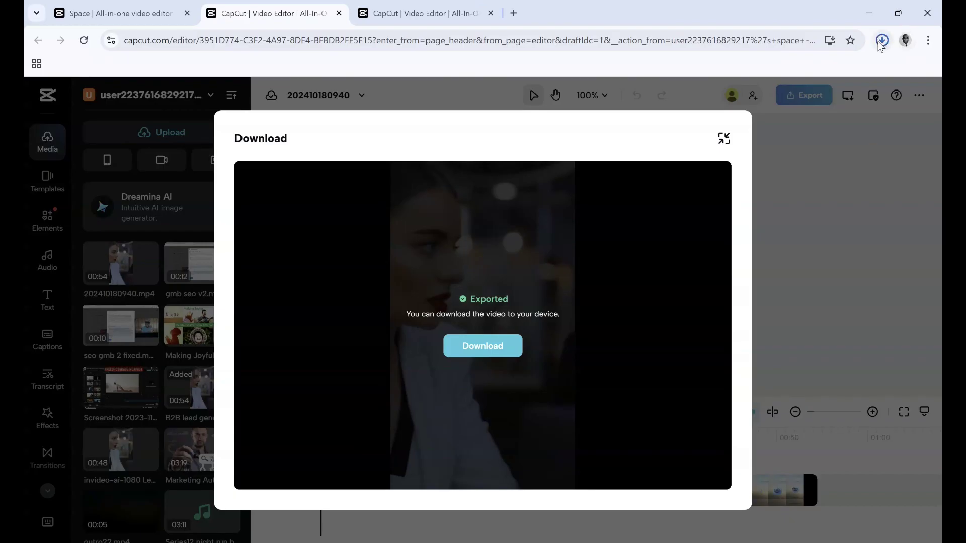